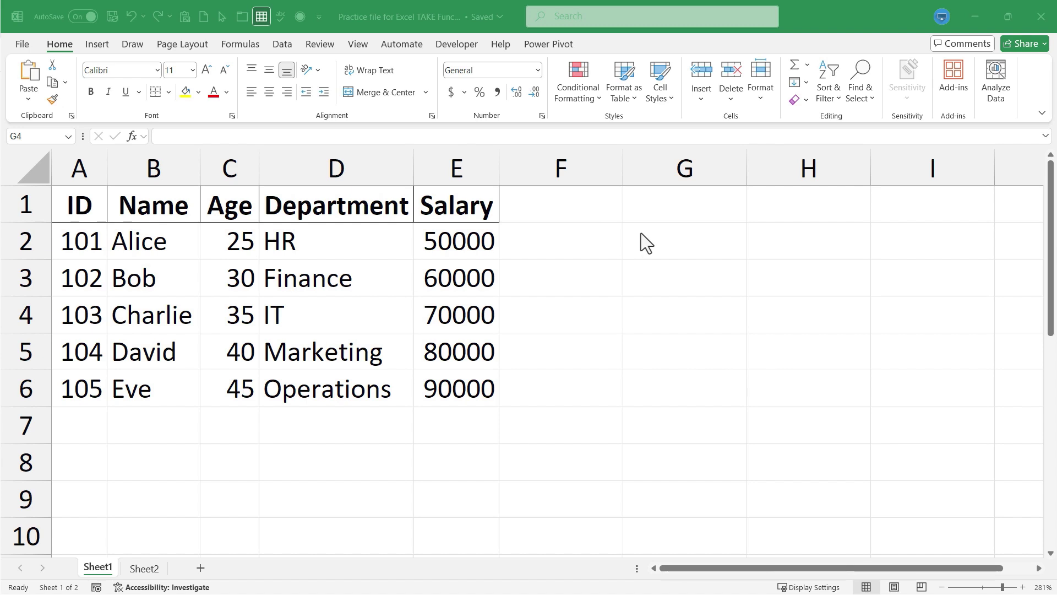
# - Enter =TAKE(A1:E6,4) in G1 so the header and first three employee rows spill into G1:K4
pyautogui.click(648, 215)
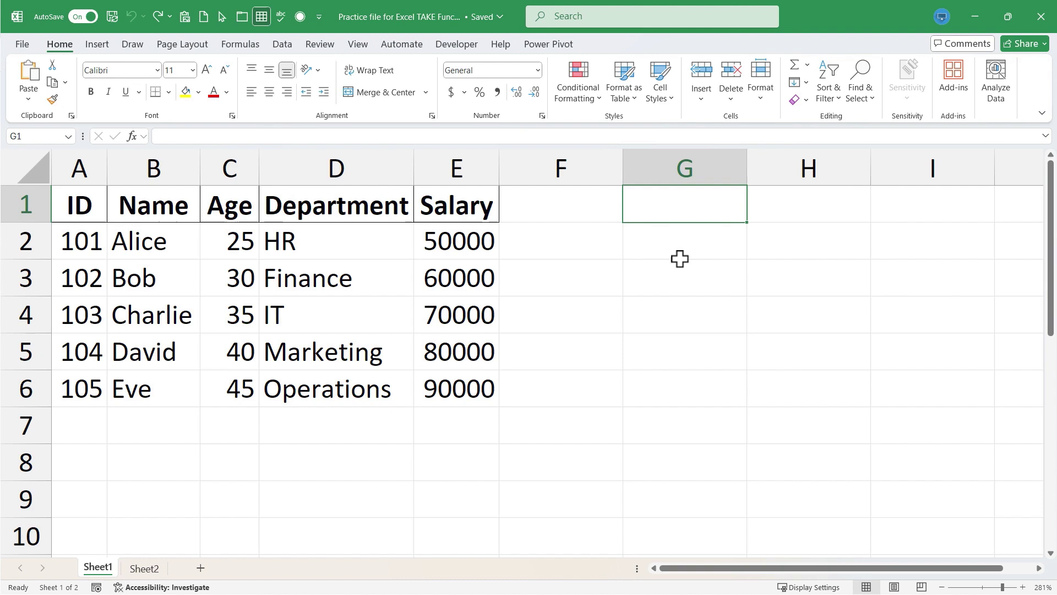
pyautogui.click(644, 265)
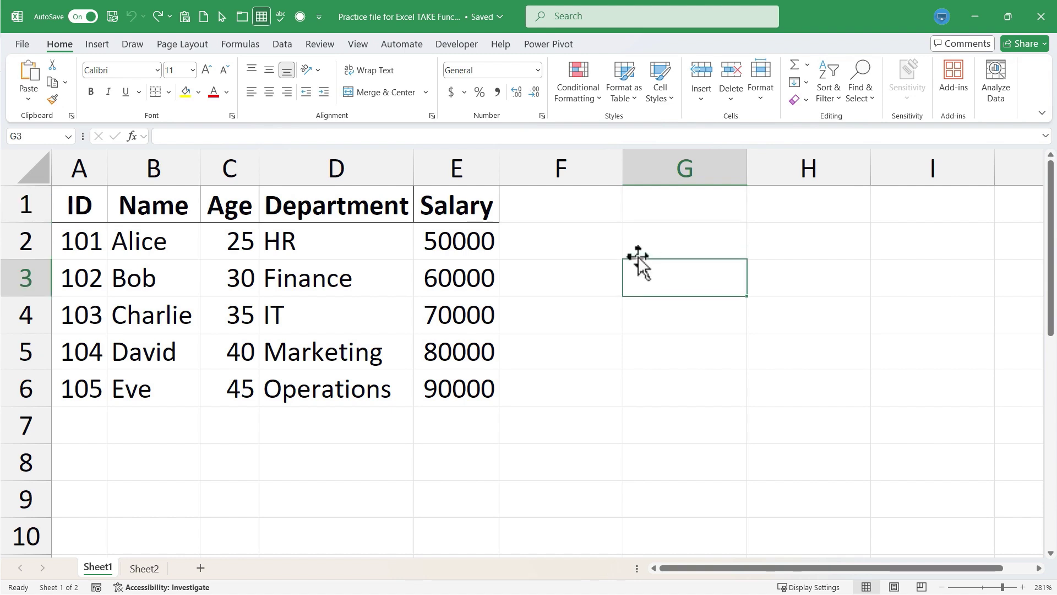
pyautogui.click(658, 211)
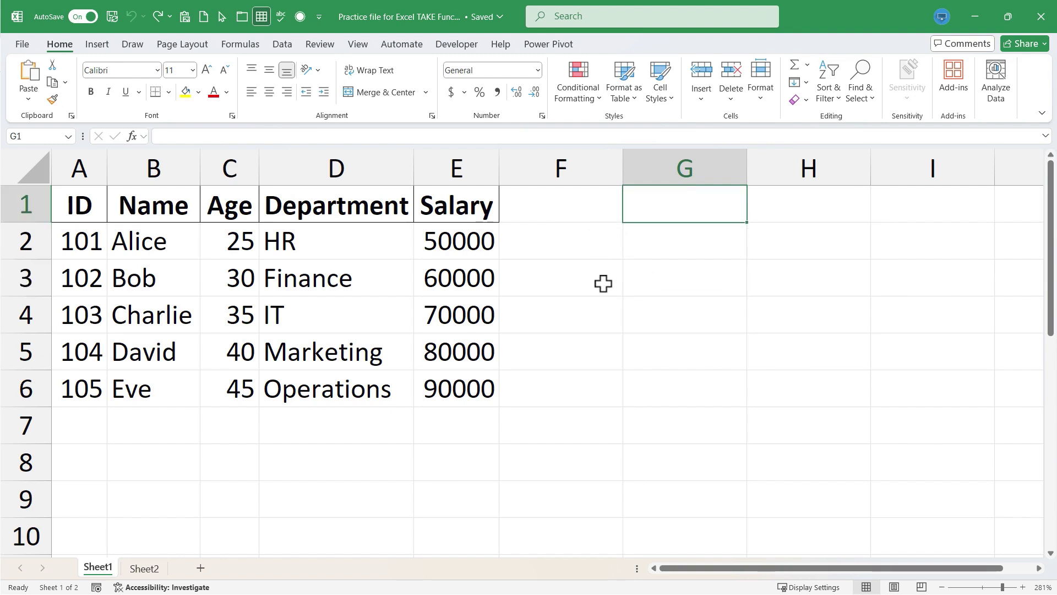
pyautogui.click(572, 213)
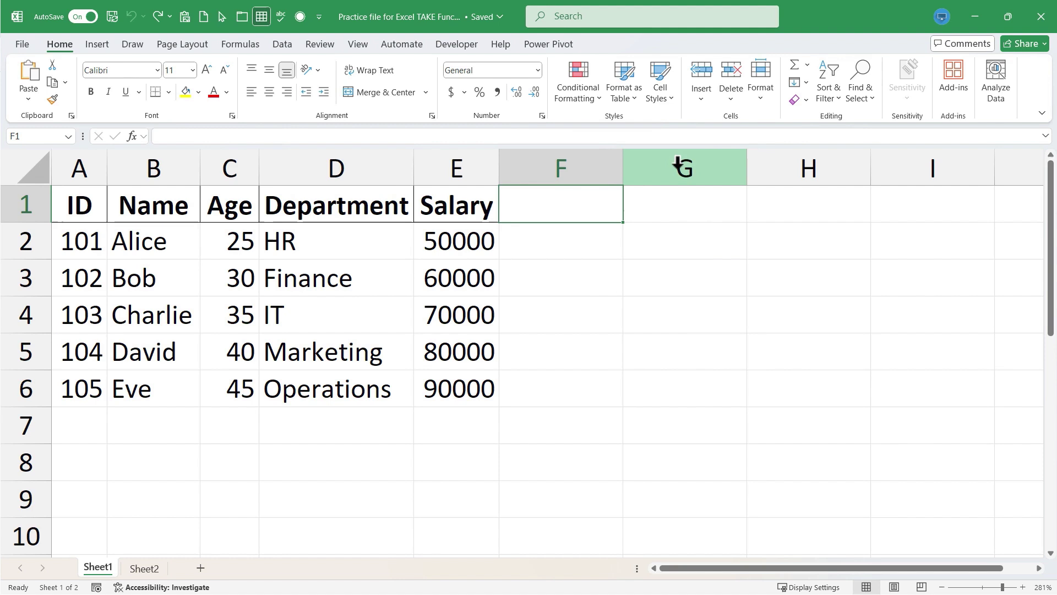
pyautogui.click(679, 206)
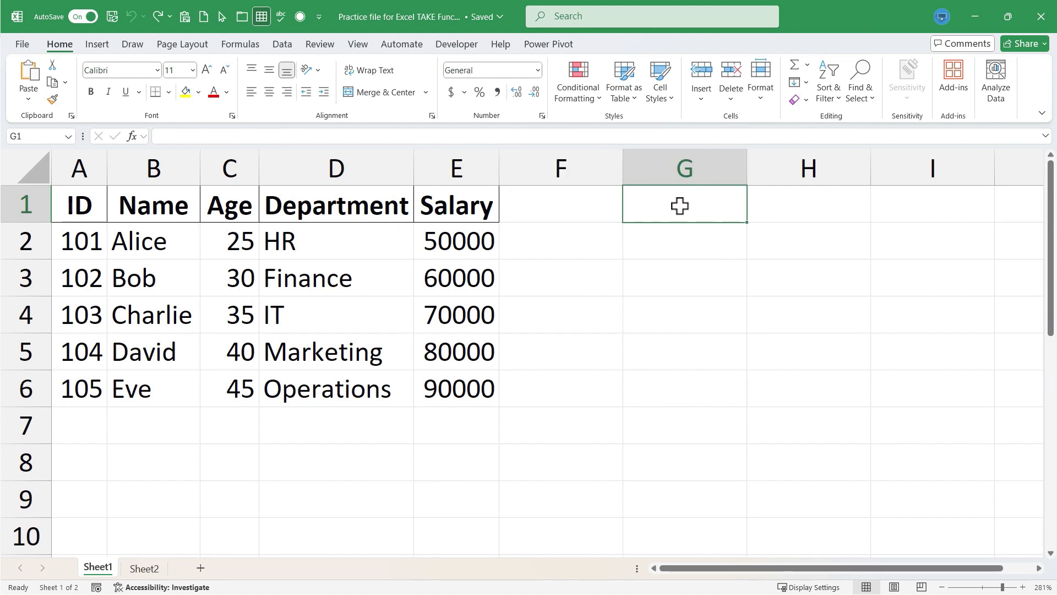
pyautogui.write('=')
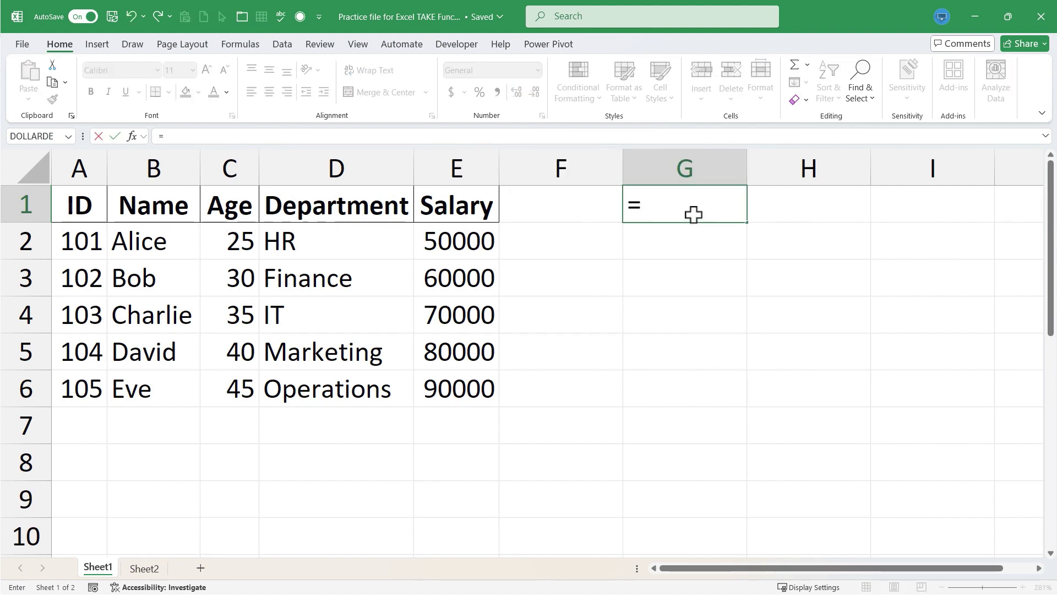
pyautogui.write('take(')
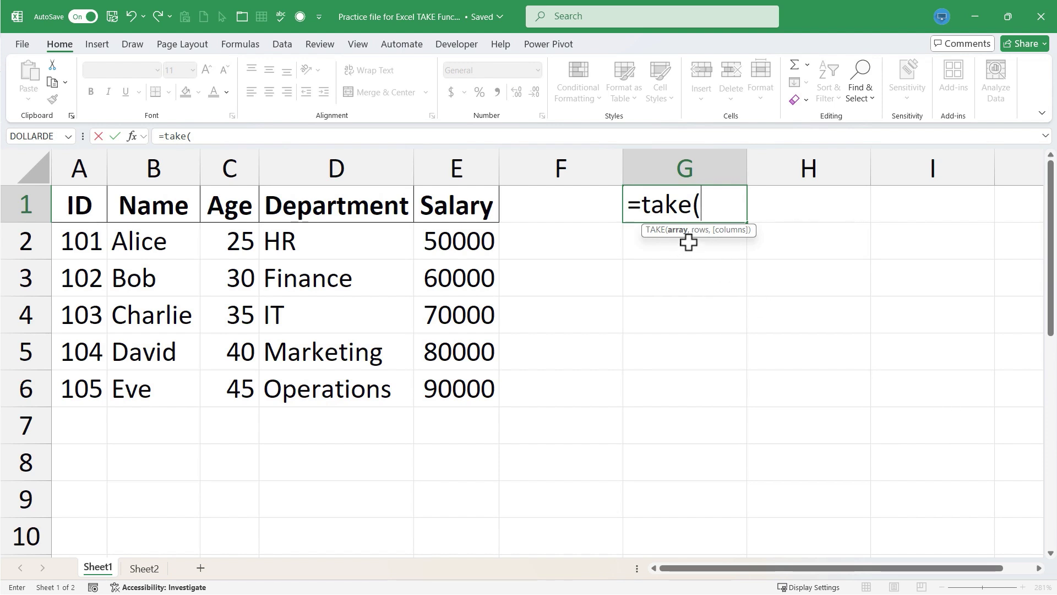
pyautogui.moveTo(78, 206); pyautogui.dragTo(457, 389)
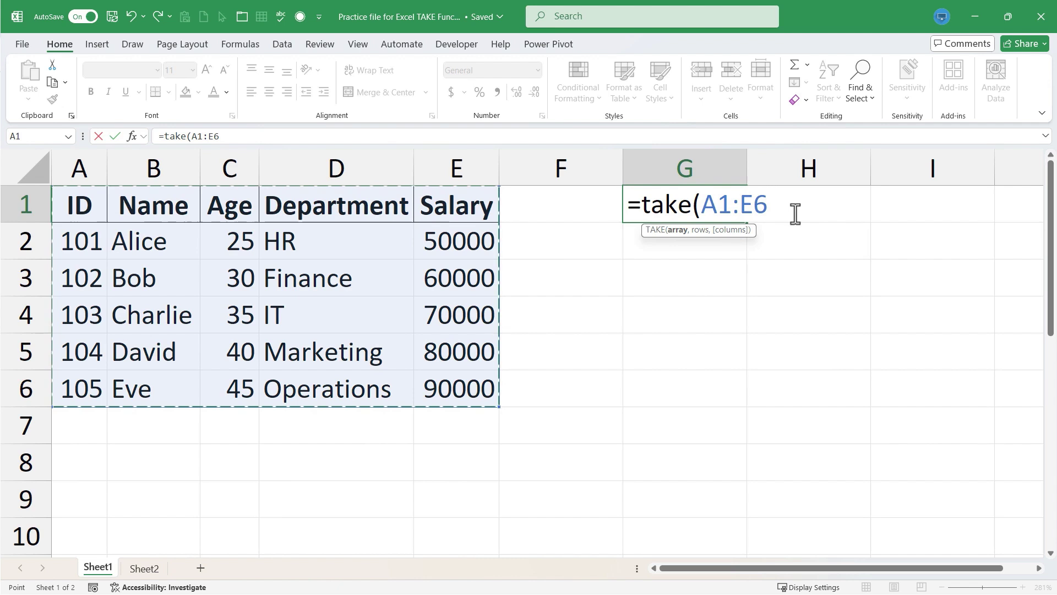
pyautogui.write(',')
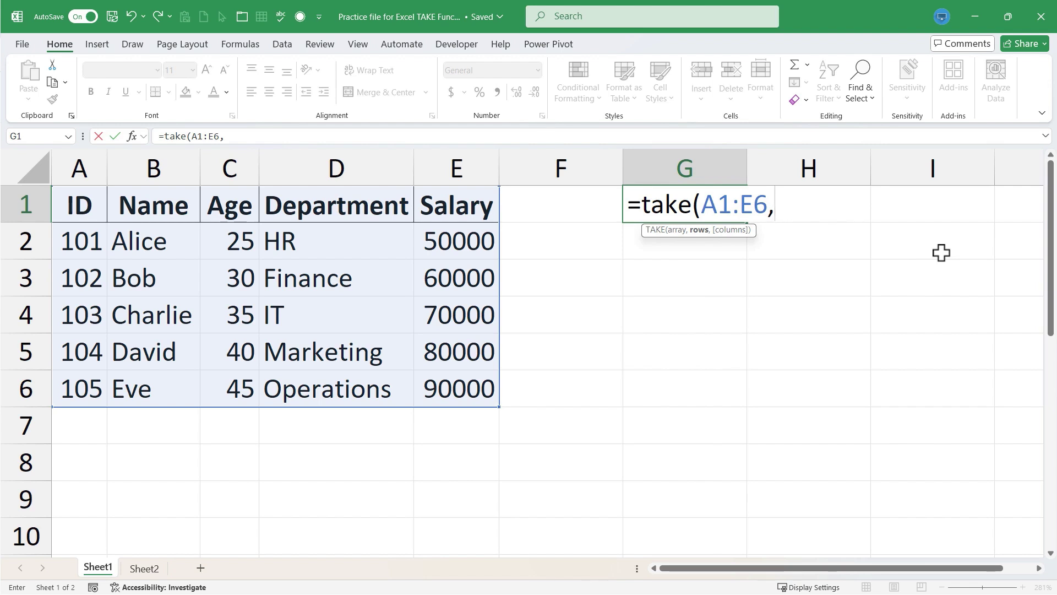
pyautogui.write('4)')
pyautogui.press('Return')
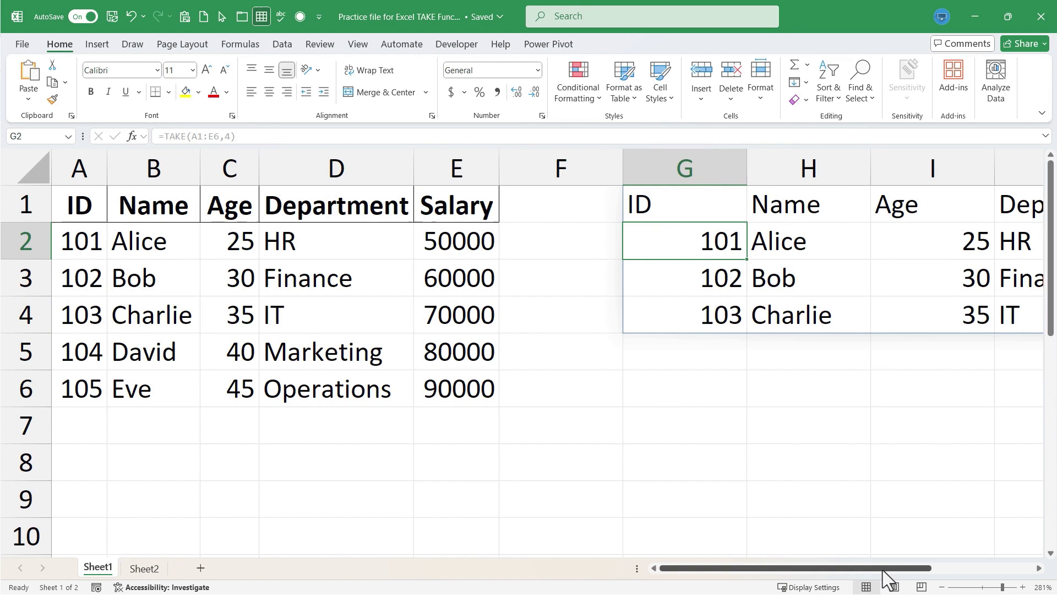
pyautogui.moveTo(883, 568); pyautogui.dragTo(973, 560)
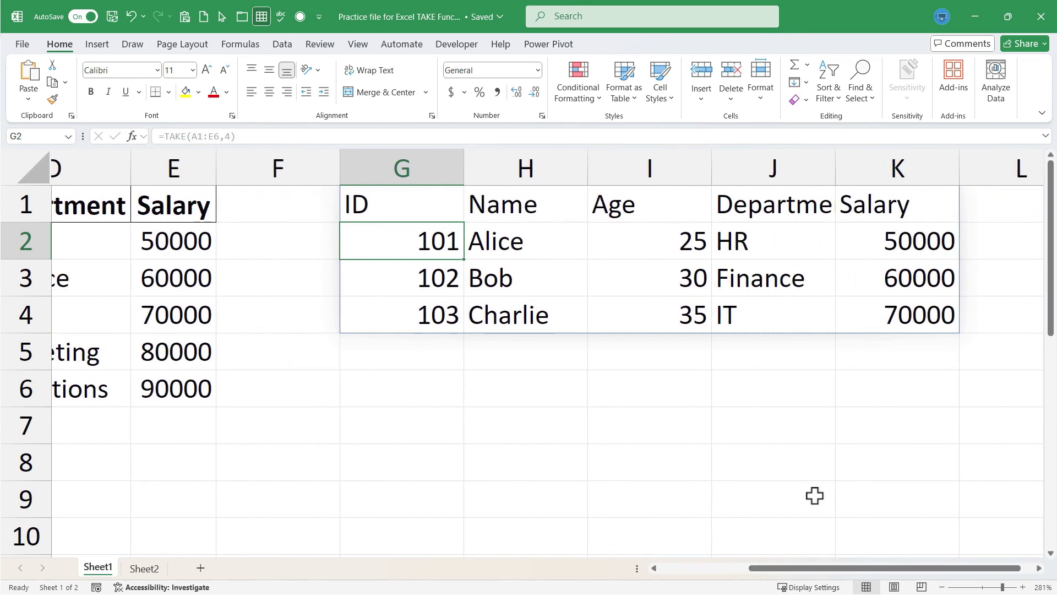
pyautogui.moveTo(862, 570); pyautogui.dragTo(691, 194)
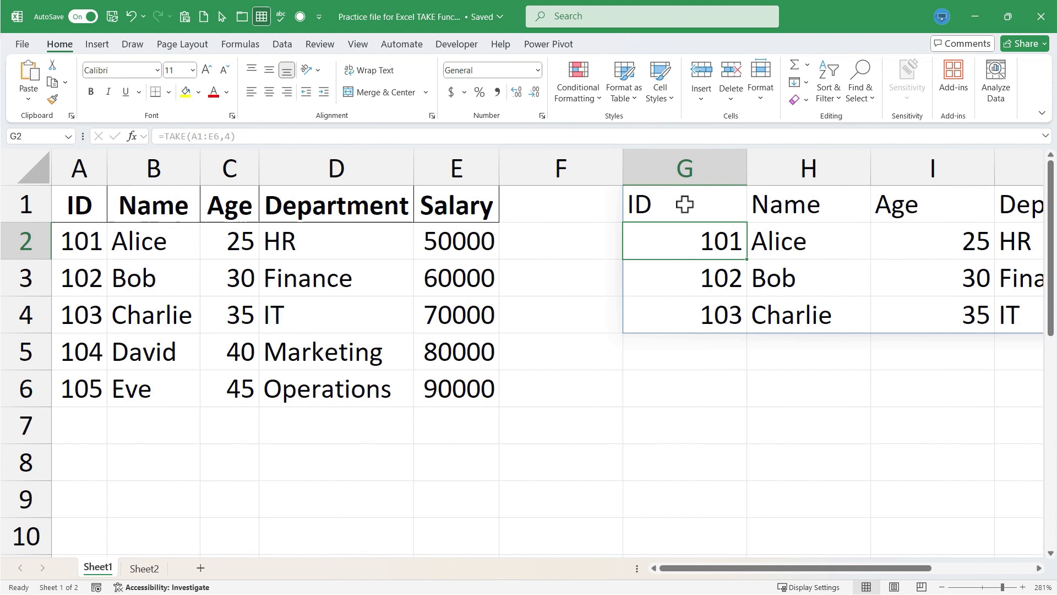
# - Add a columns argument of 4 so G1 reads =TAKE(A1:E6,4,4), keeping ID through Department
pyautogui.click(684, 204)
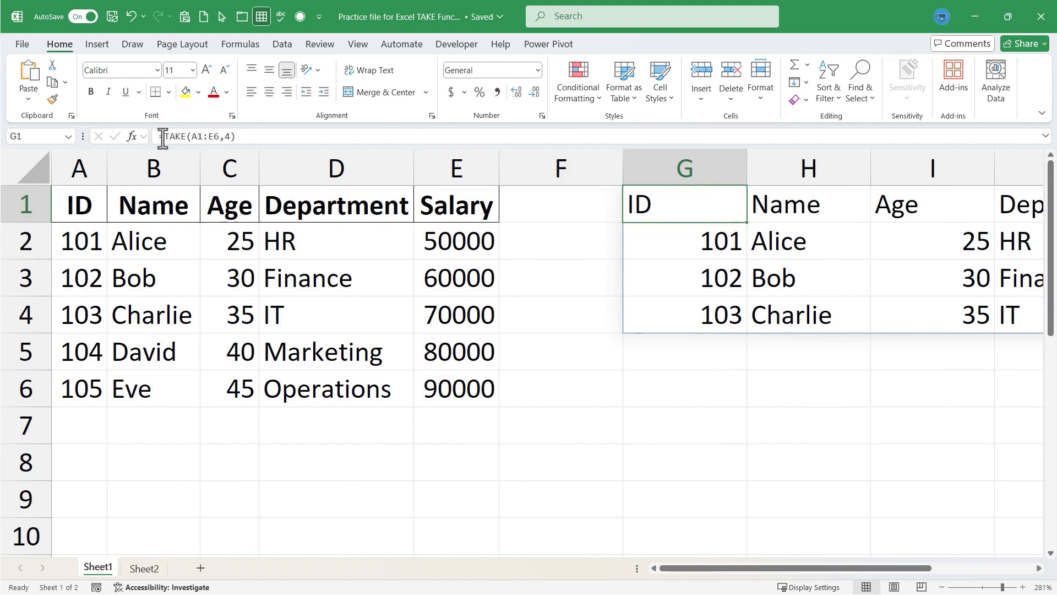
pyautogui.click(230, 137)
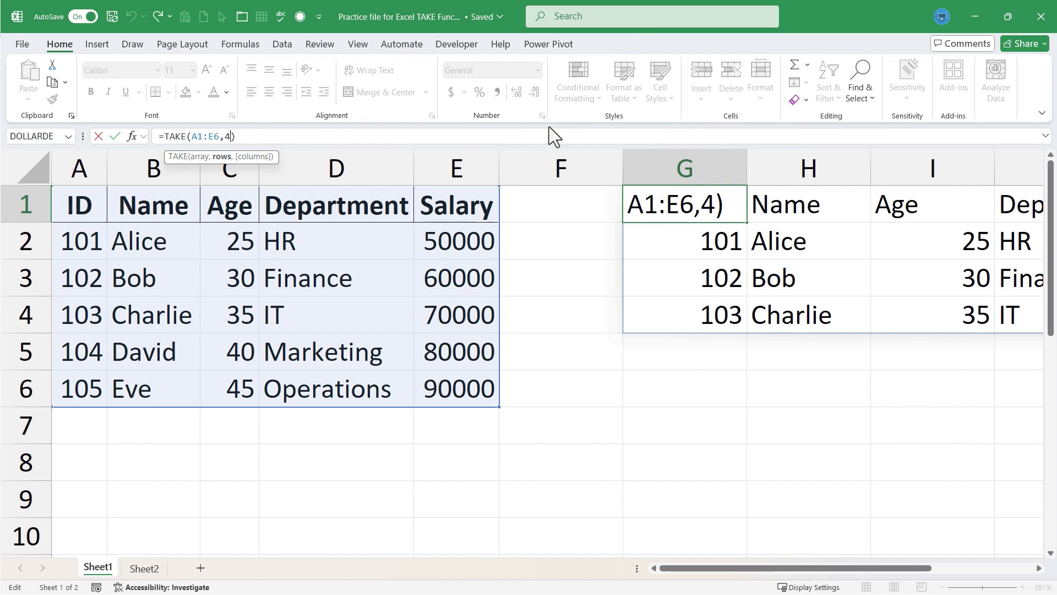
pyautogui.write(',')
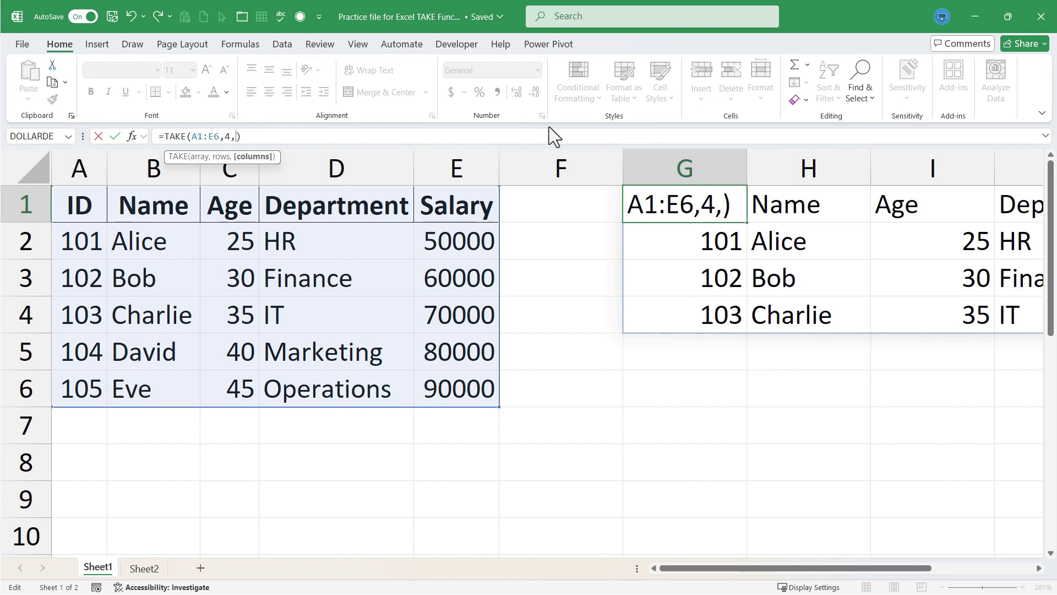
pyautogui.write('4')
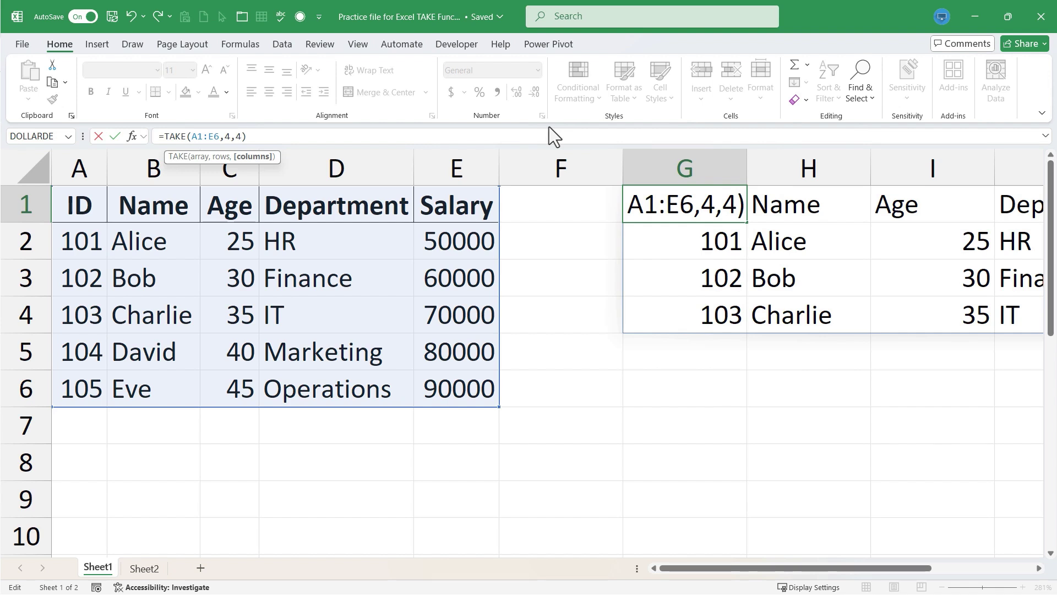
pyautogui.press('Return')
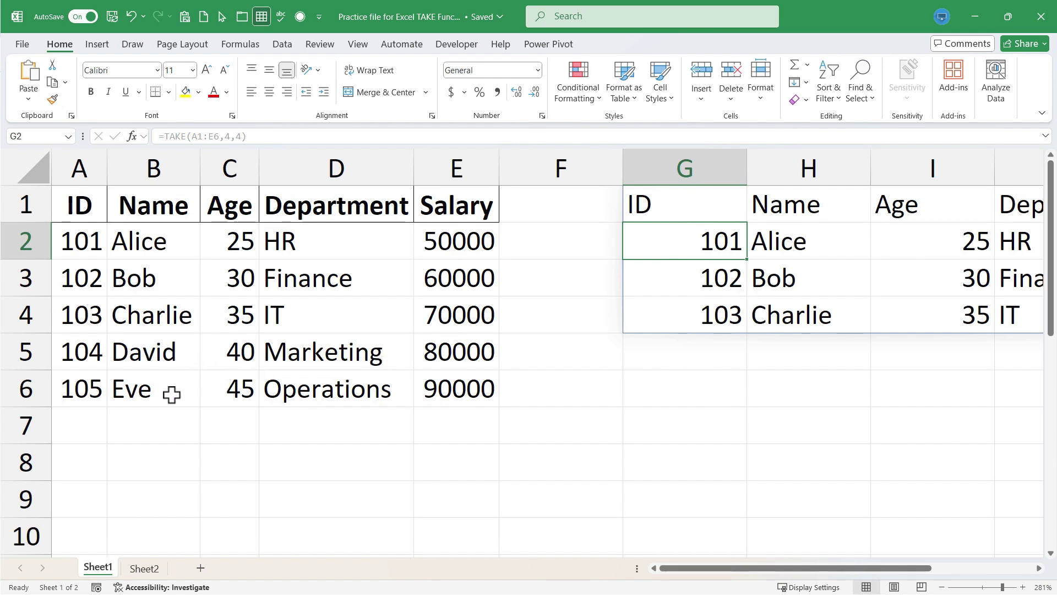
# - Negate both counts so G1 reads =TAKE(A1:E6,-4,-4), spilling Bob to Eve with Name through Salary
pyautogui.hscroll(1, 707, 299)
pyautogui.hscroll(1, 707, 299)
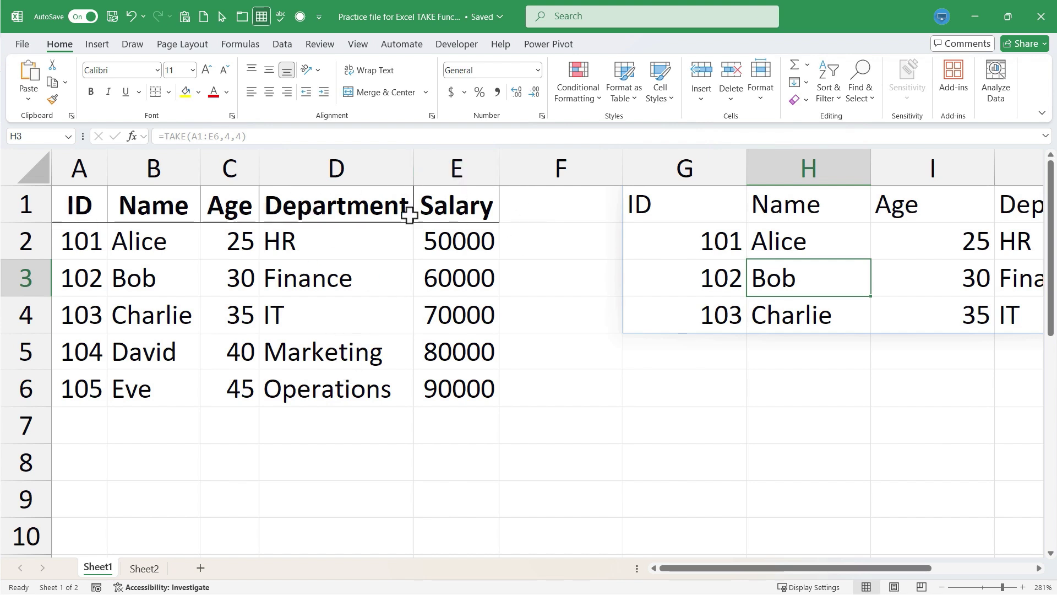
pyautogui.click(701, 205)
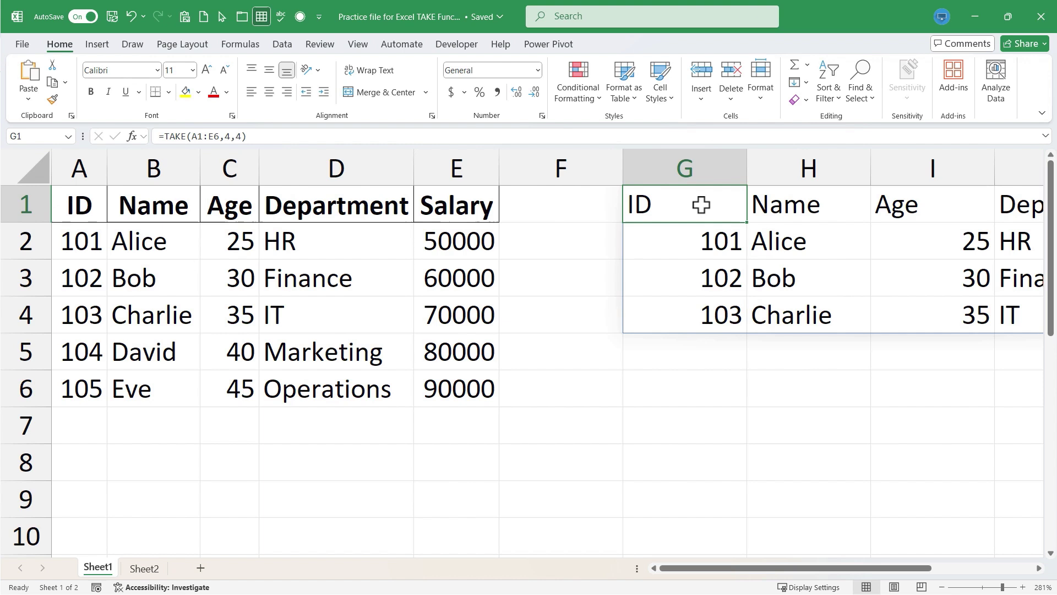
pyautogui.click(225, 136)
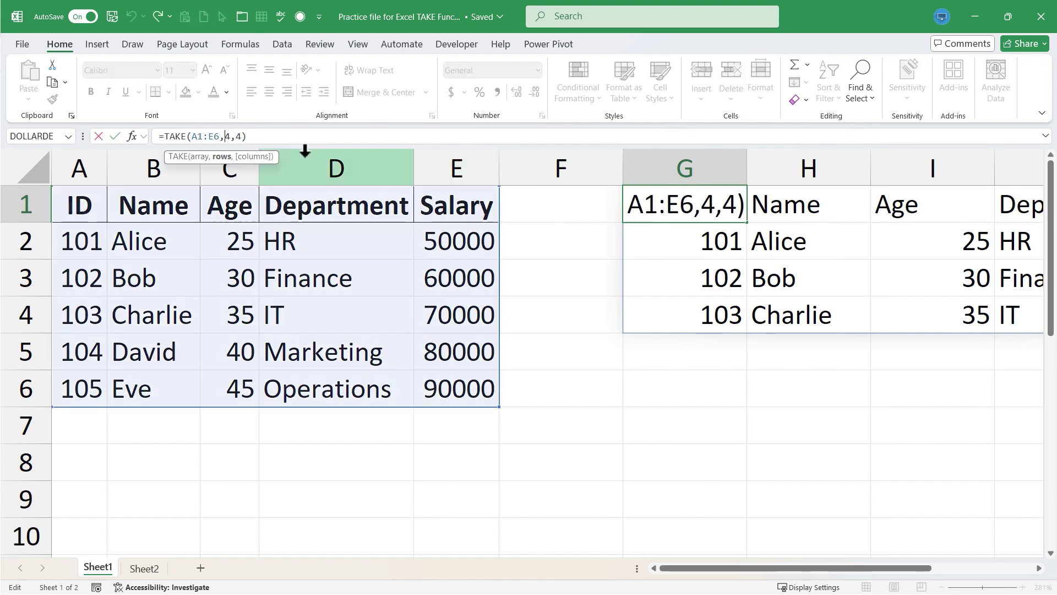
pyautogui.write('-')
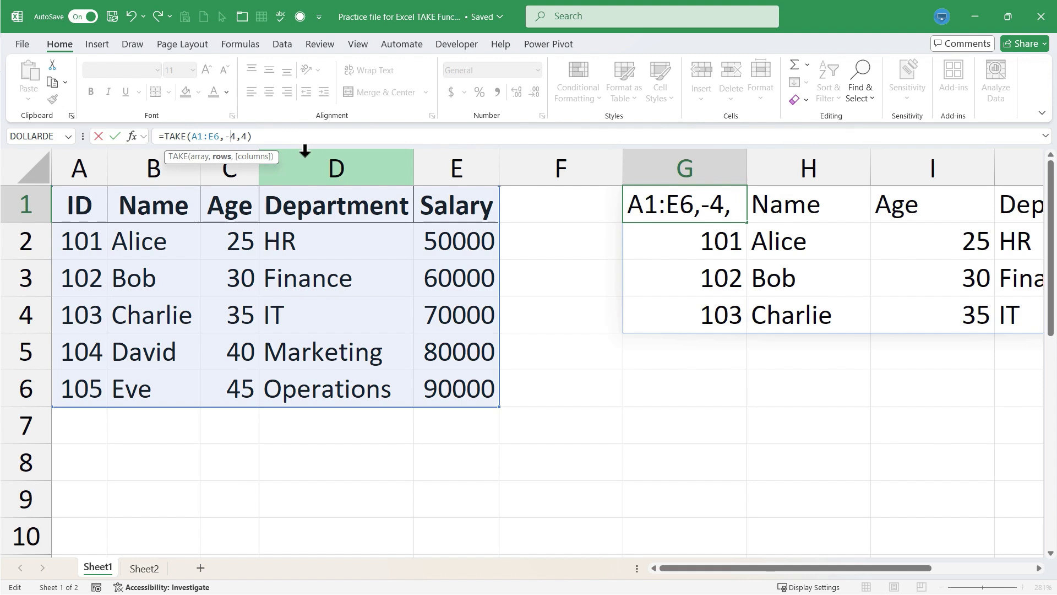
pyautogui.click(244, 136)
pyautogui.write('-')
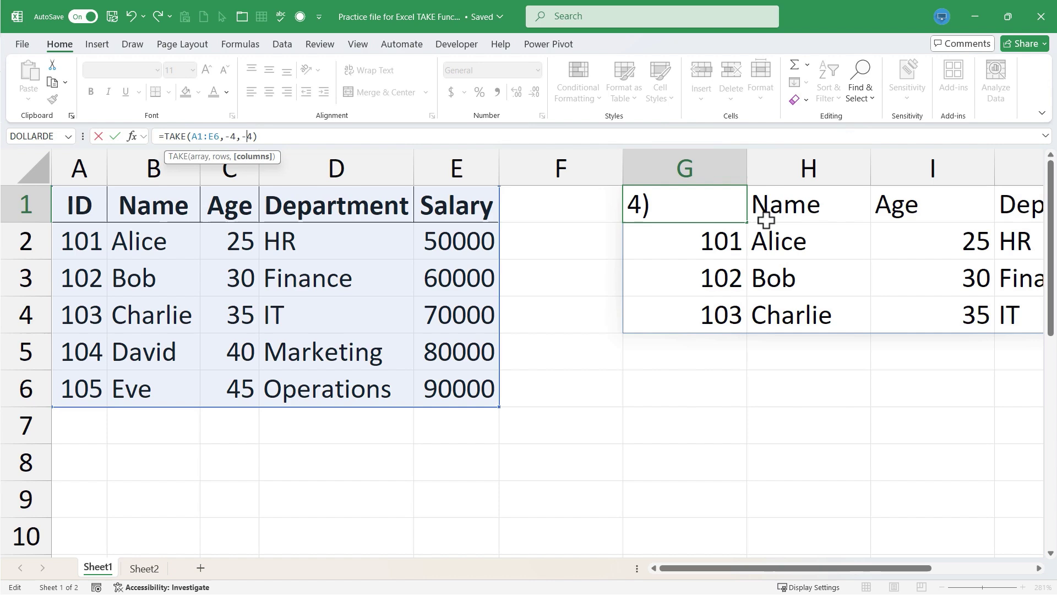
pyautogui.click(273, 139)
pyautogui.press('Return')
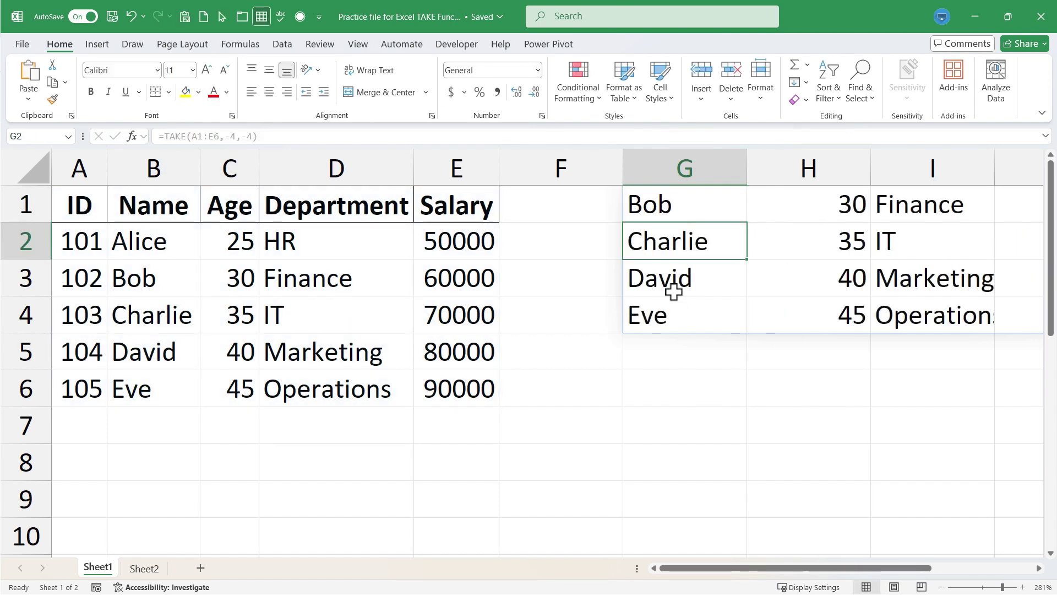
pyautogui.hscroll(5, 707, 267)
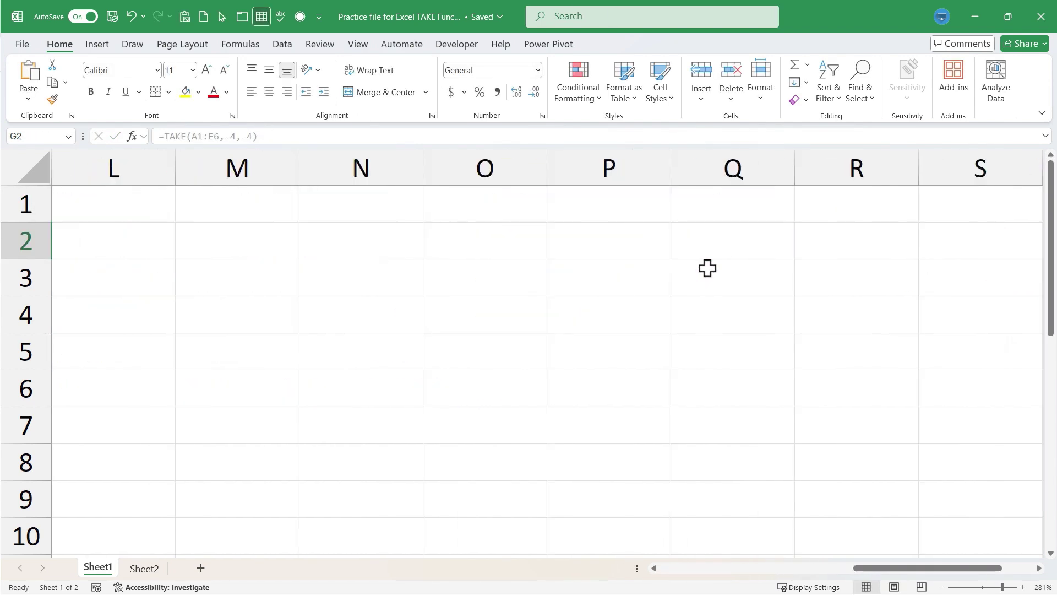
pyautogui.moveTo(1025, 568); pyautogui.dragTo(903, 553)
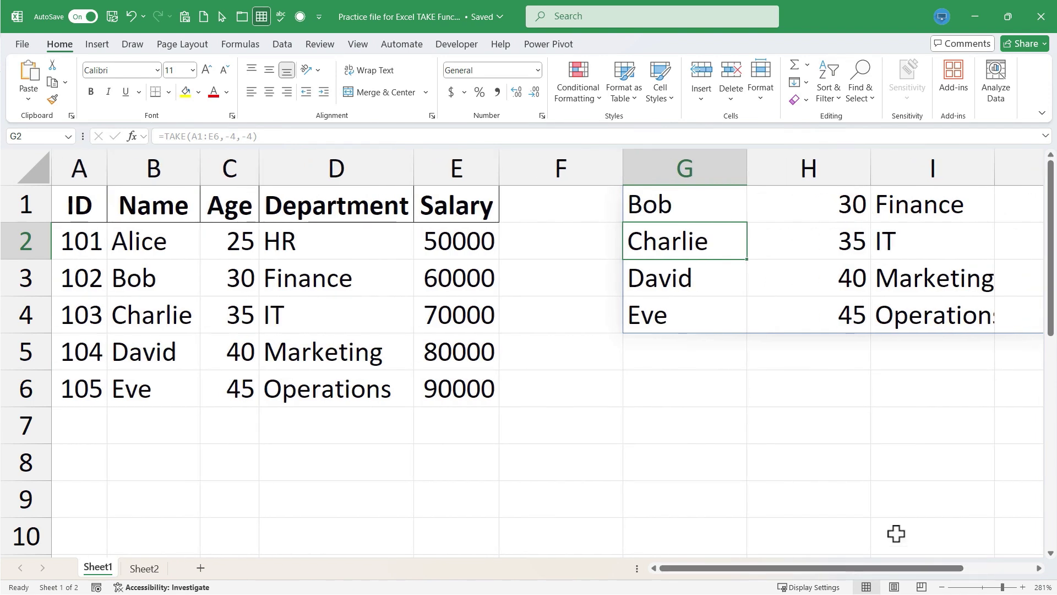
# - In Sheet2 A1, start a TAKE formula using Sheet1's A1:E6 as the array
pyautogui.click(144, 568)
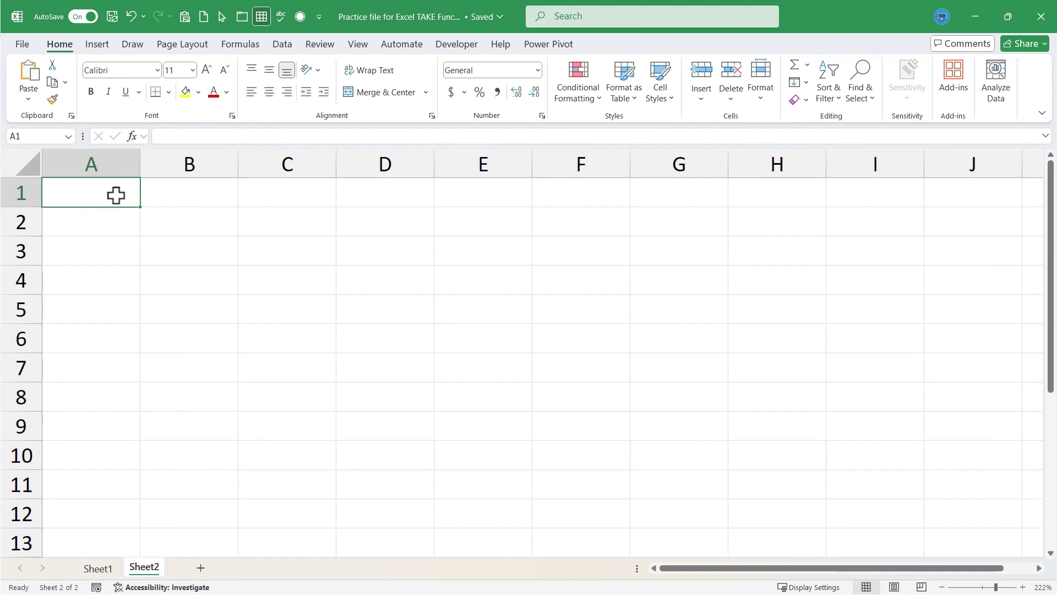
pyautogui.write('=take')
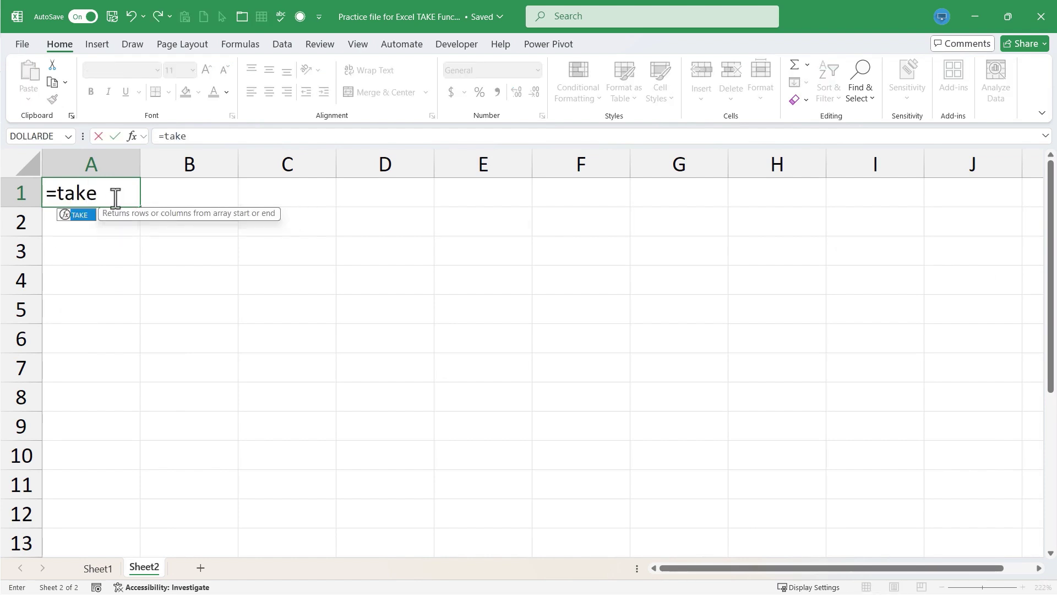
pyautogui.write('(')
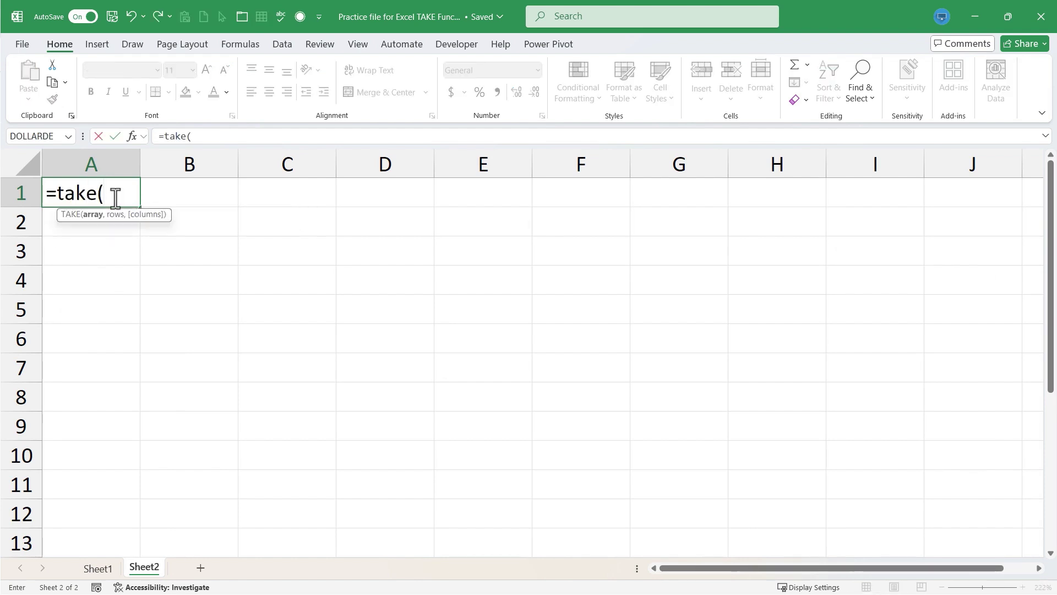
pyautogui.click(99, 568)
pyautogui.moveTo(76, 205); pyautogui.dragTo(449, 383)
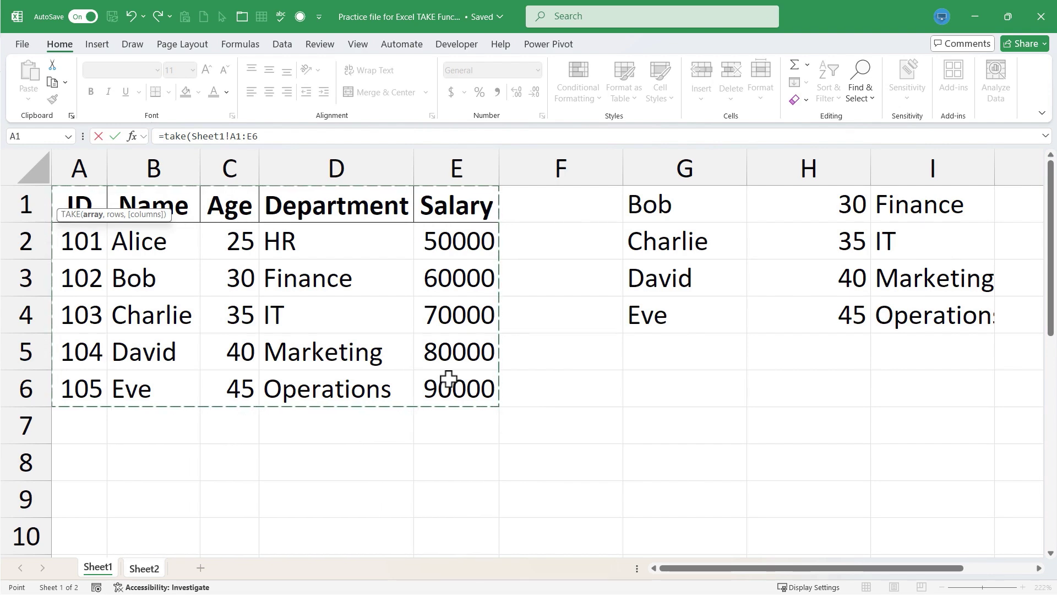
pyautogui.click(144, 568)
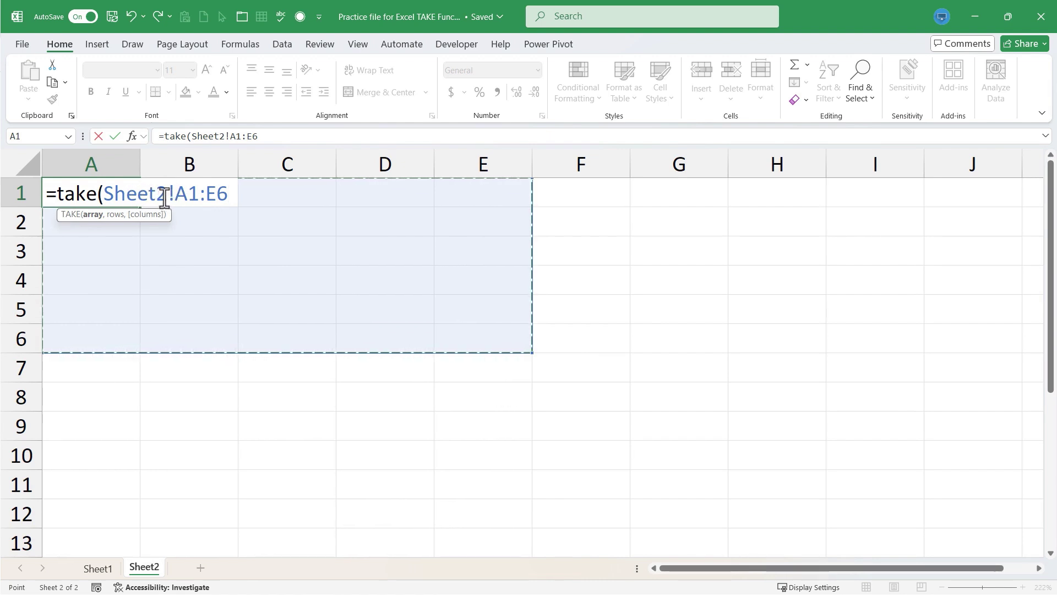
# - Correct the sheet reference and finish =TAKE(Sheet1!A1:E6,5,3), then return to Sheet1
pyautogui.moveTo(167, 197); pyautogui.dragTo(156, 197)
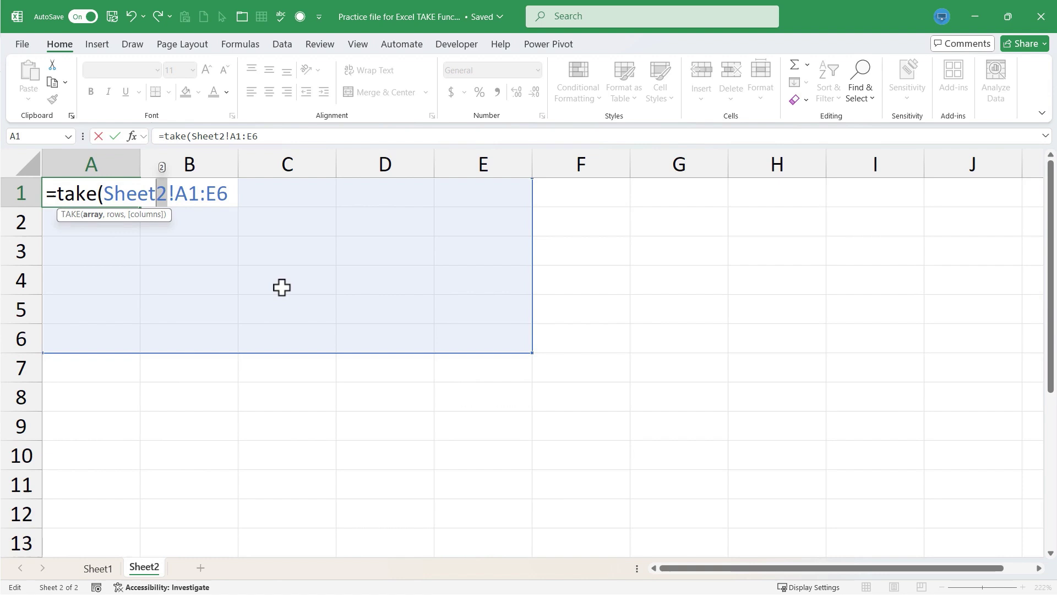
pyautogui.write('1')
pyautogui.click(234, 193)
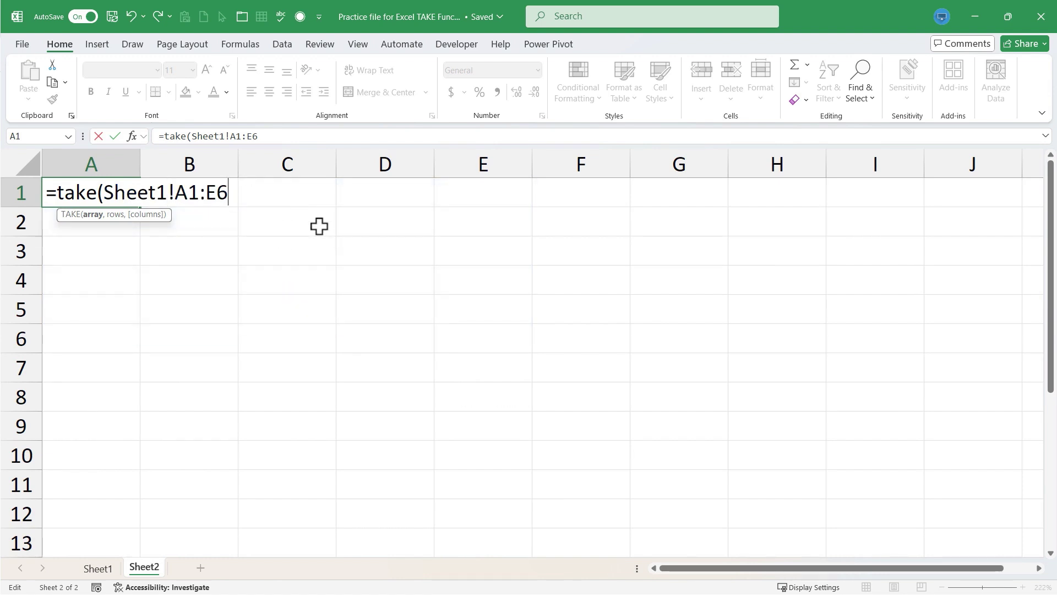
pyautogui.write(',')
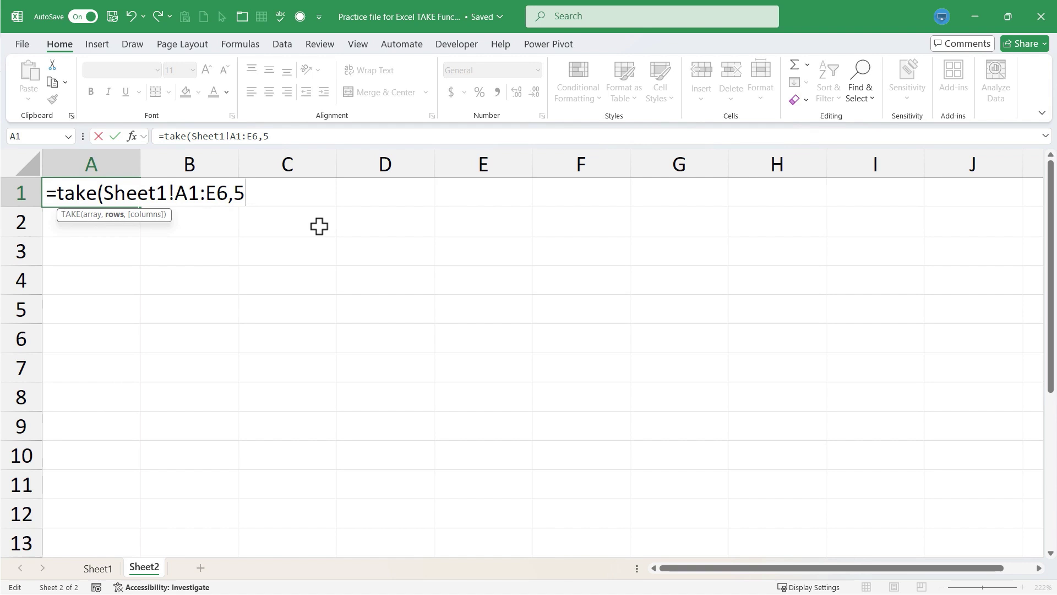
pyautogui.write('5,')
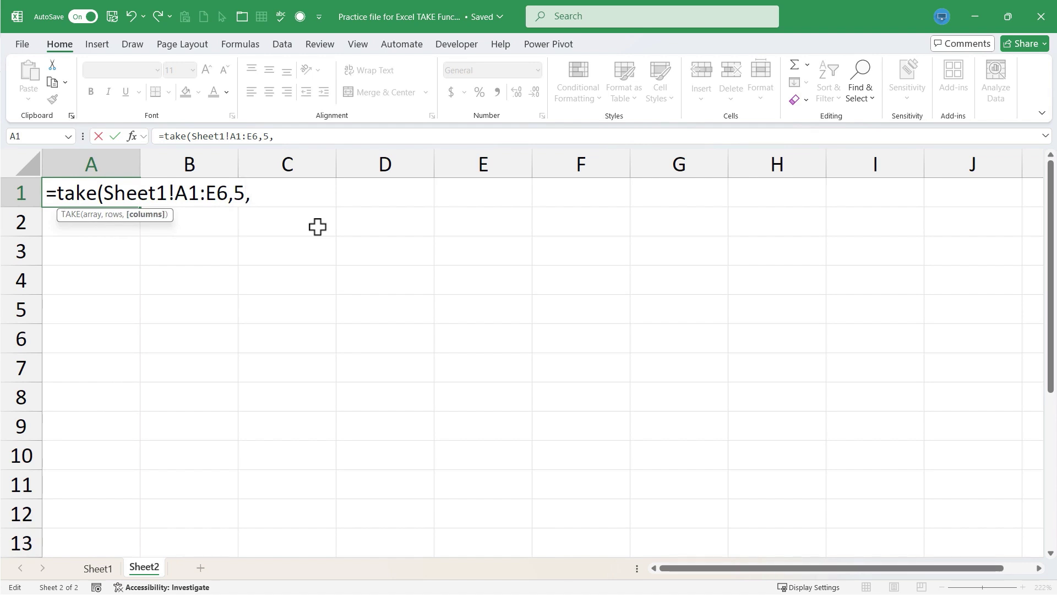
pyautogui.write('3)')
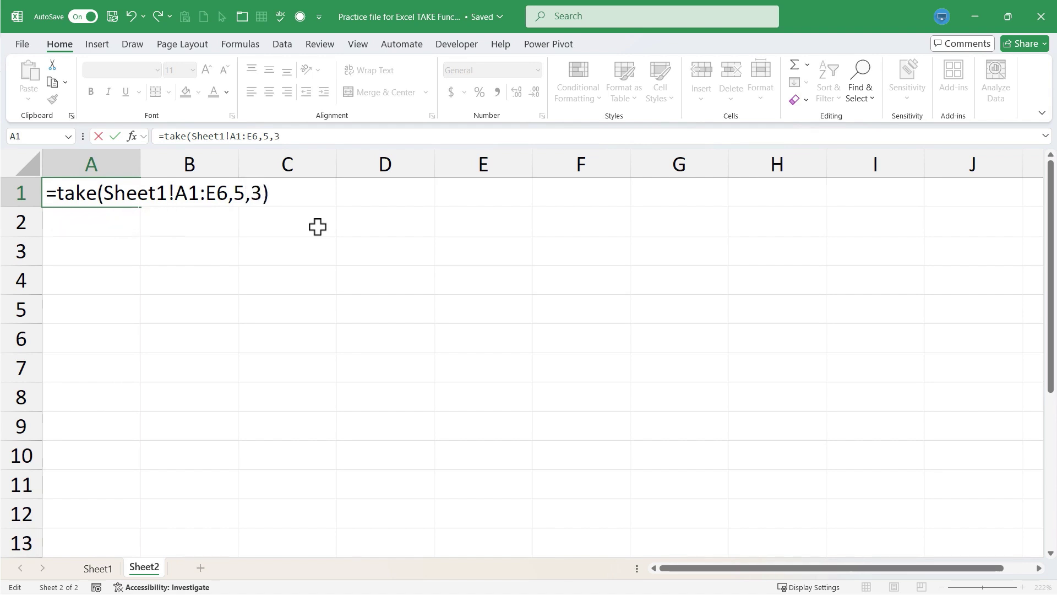
pyautogui.press('Return')
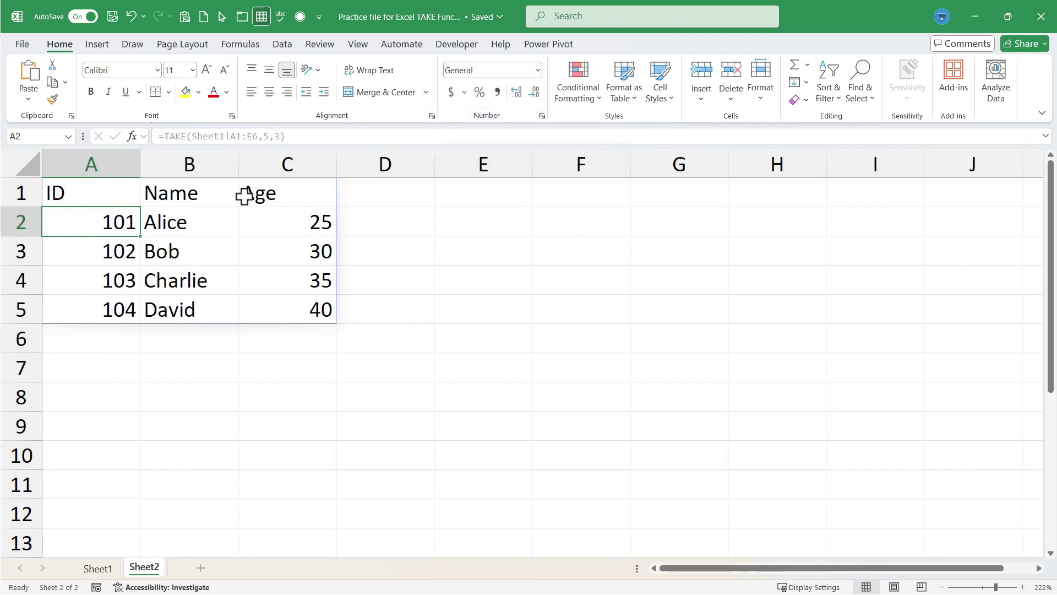
pyautogui.click(102, 567)
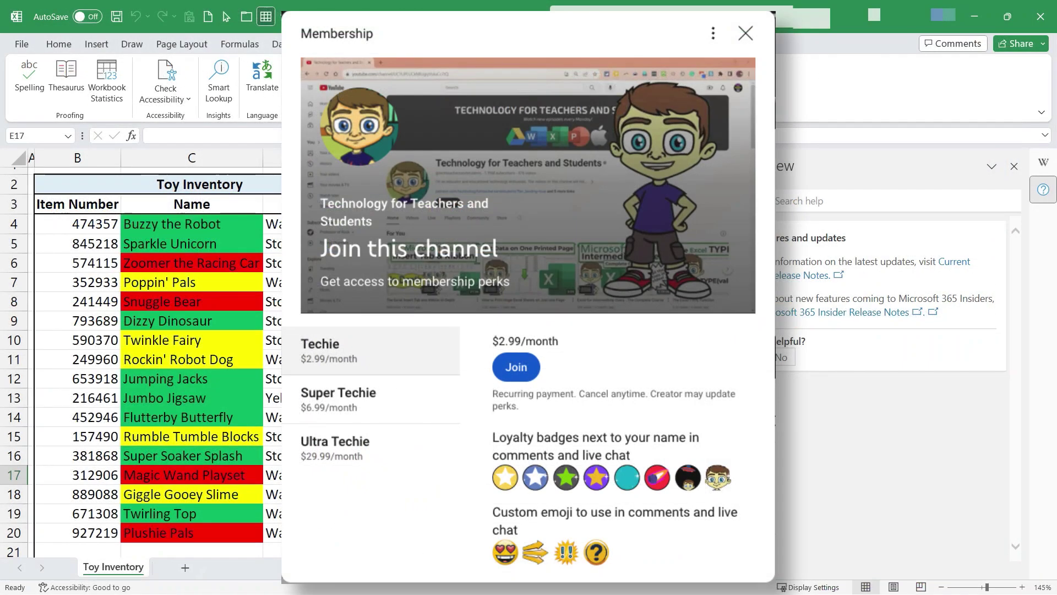
pyautogui.scroll(-2, 669, 415)
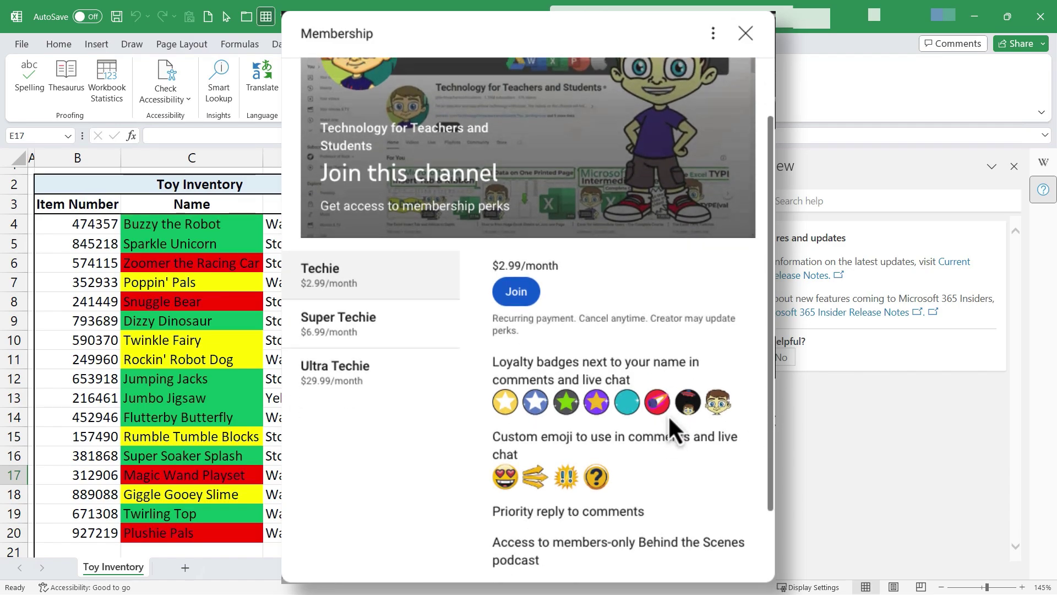
pyautogui.scroll(2, 669, 415)
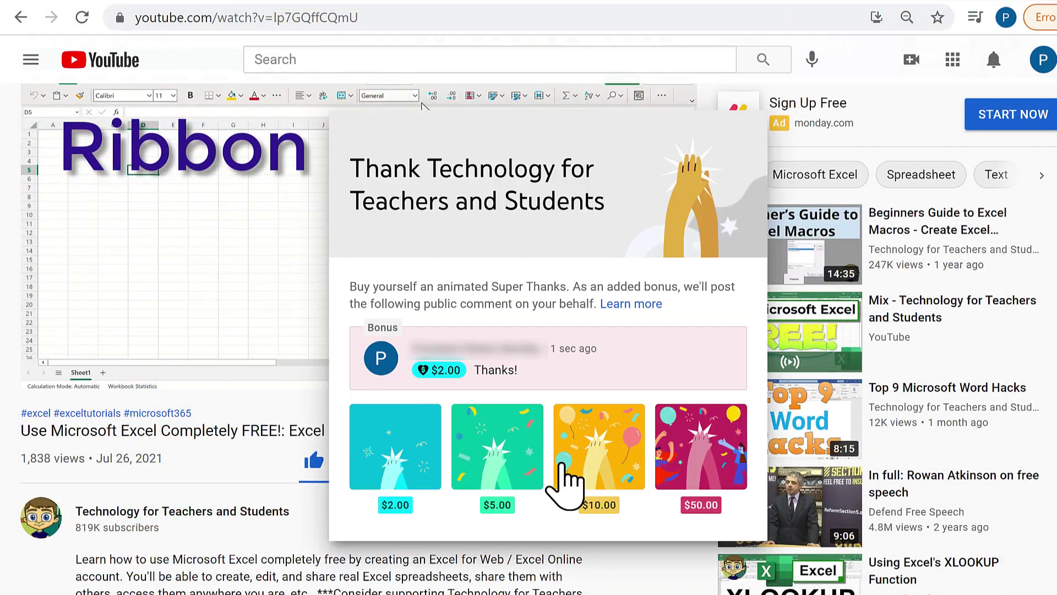